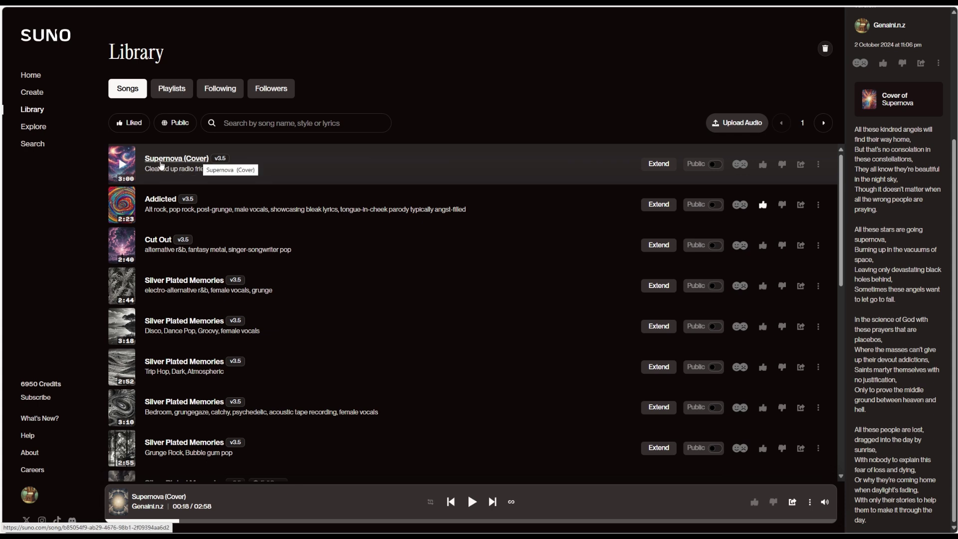
- Play Supernova (Cover), skip ahead near 01:43, pause at 01:51, and select lyric stanzas
click(122, 169)
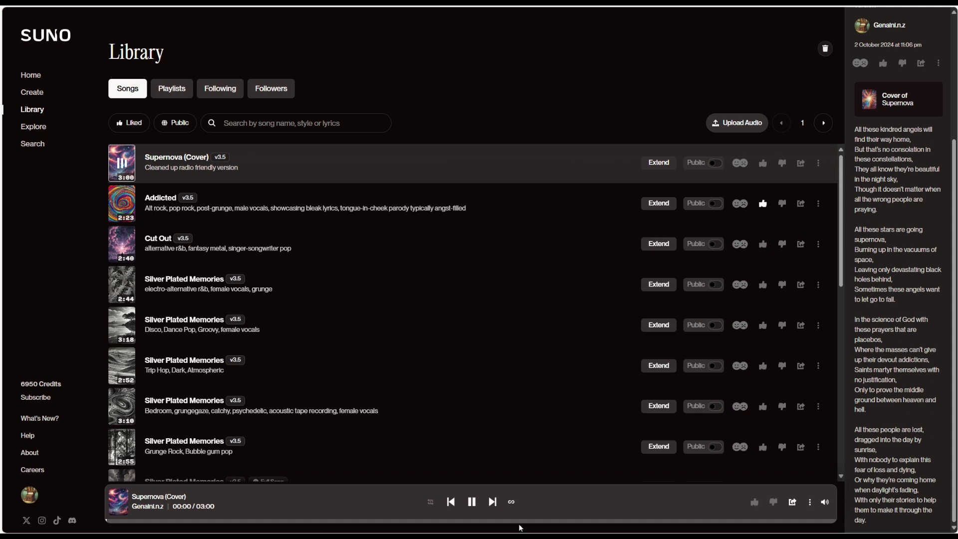
click(520, 521)
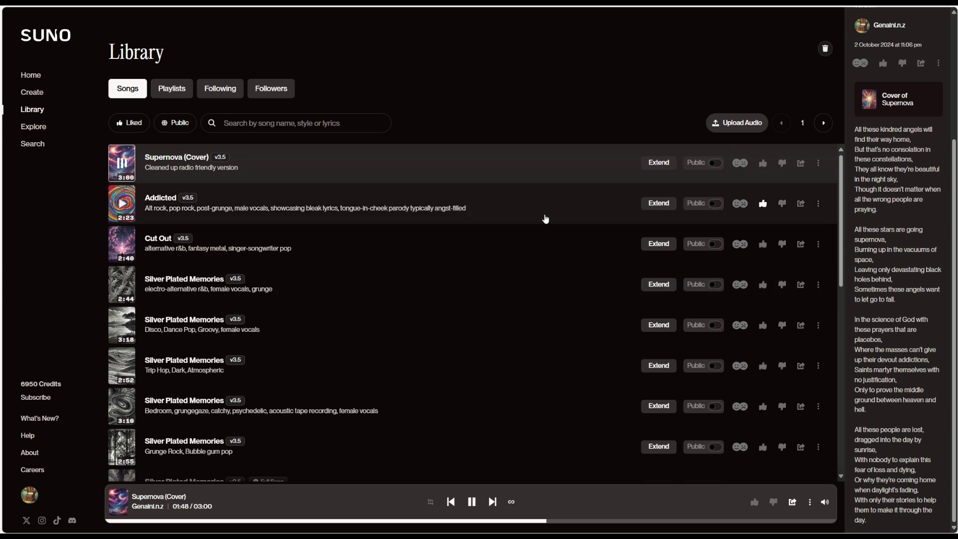
click(472, 501)
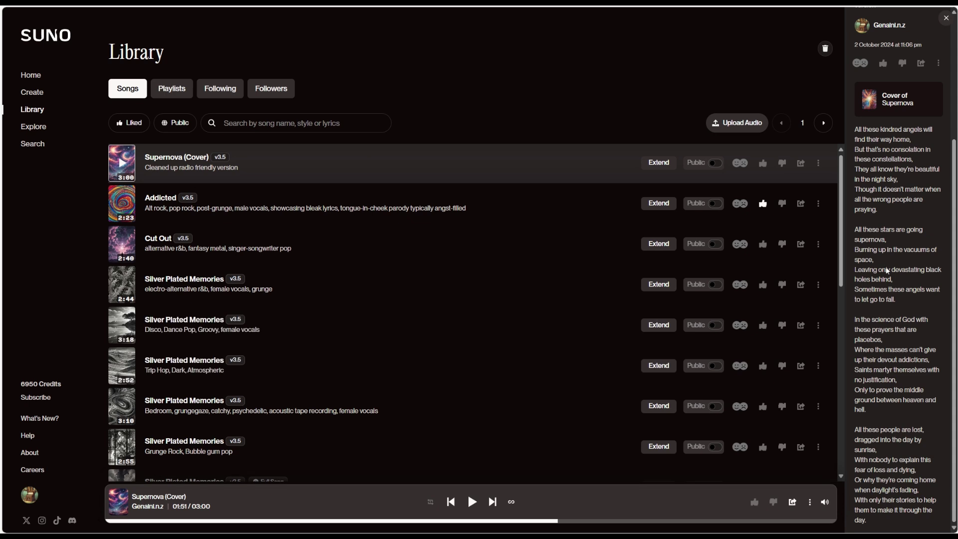
drag(898, 301, 848, 221)
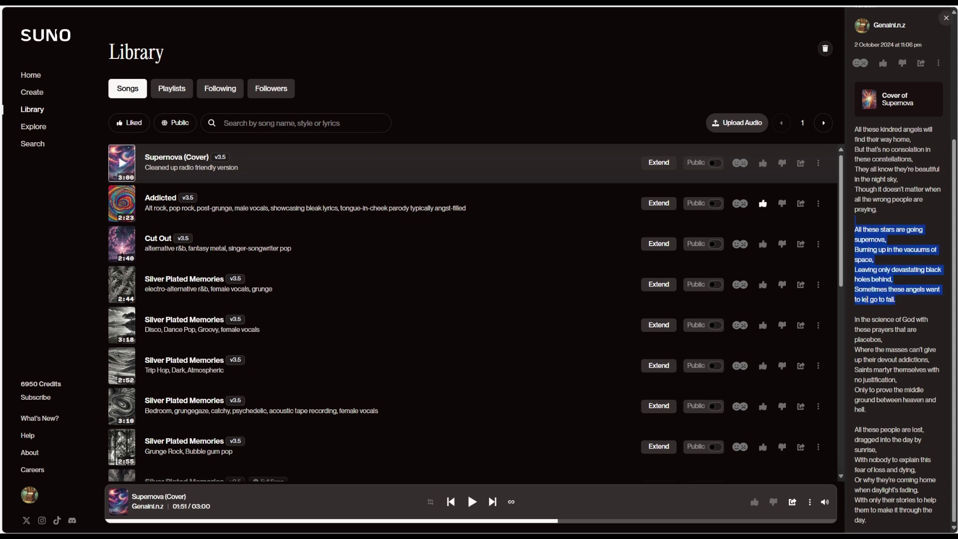
drag(887, 208, 855, 129)
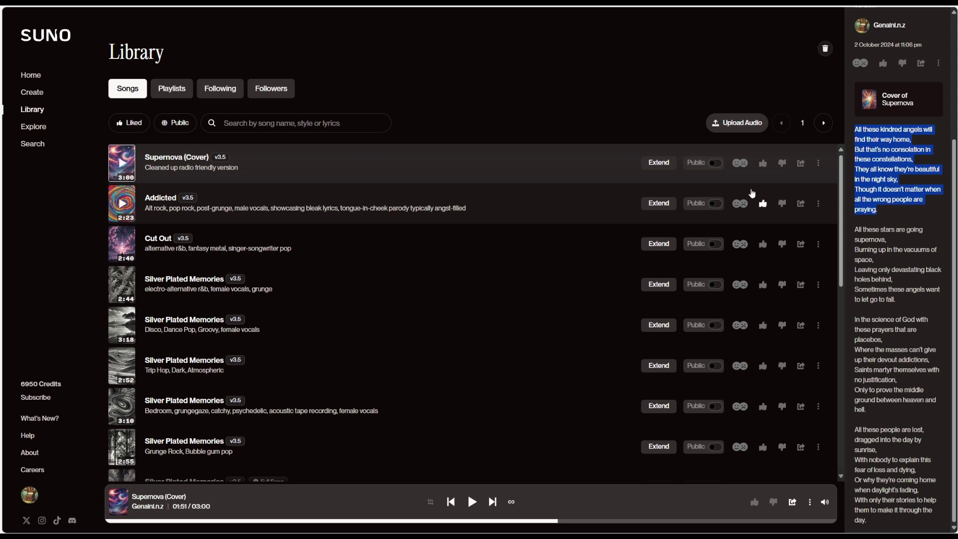
- Open Supernova (Cover) via Edit > Crop Song and switch the editor to its Crop tab
click(814, 163)
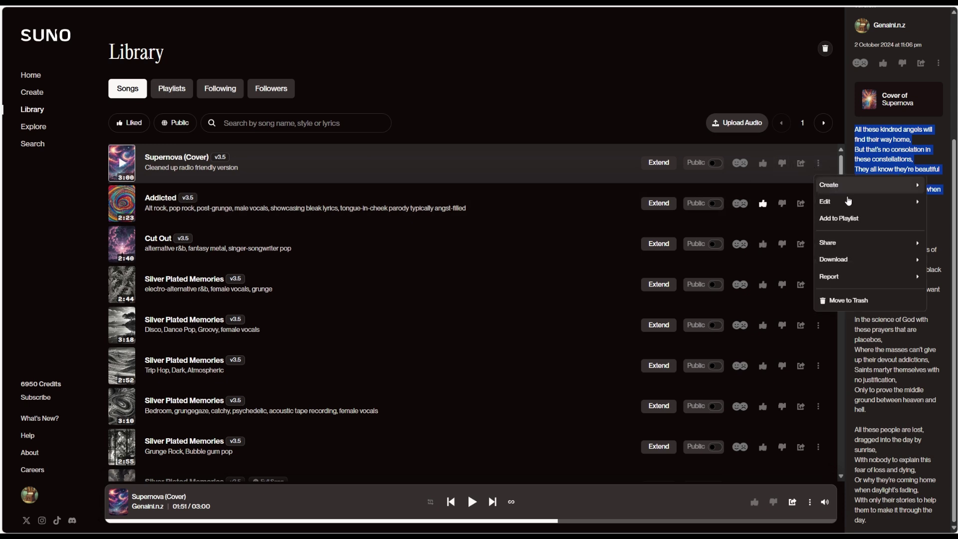
mouse_move(848, 204)
click(788, 221)
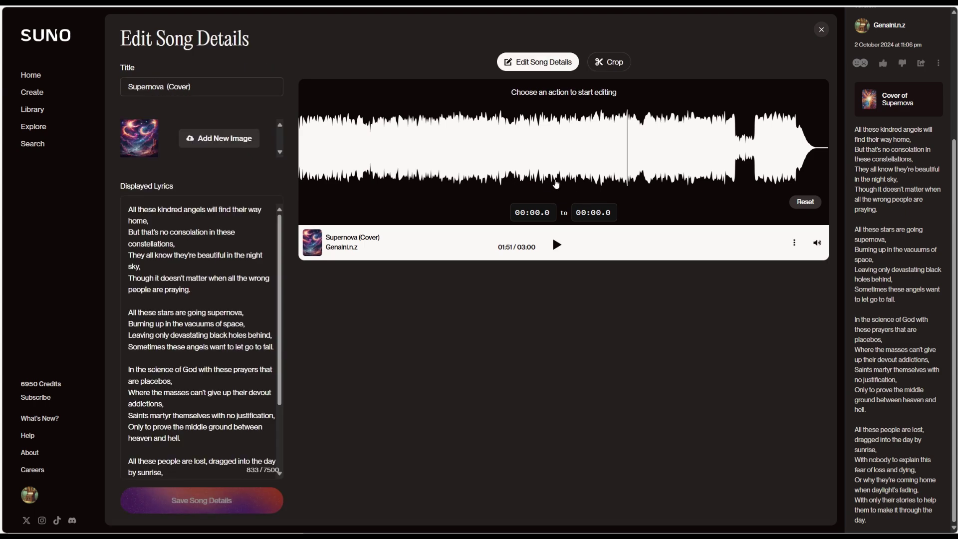
scroll(219, 290, down, 2)
scroll(219, 289, up, 2)
scroll(215, 347, down, 2)
scroll(216, 348, up, 2)
scroll(217, 343, down, 2)
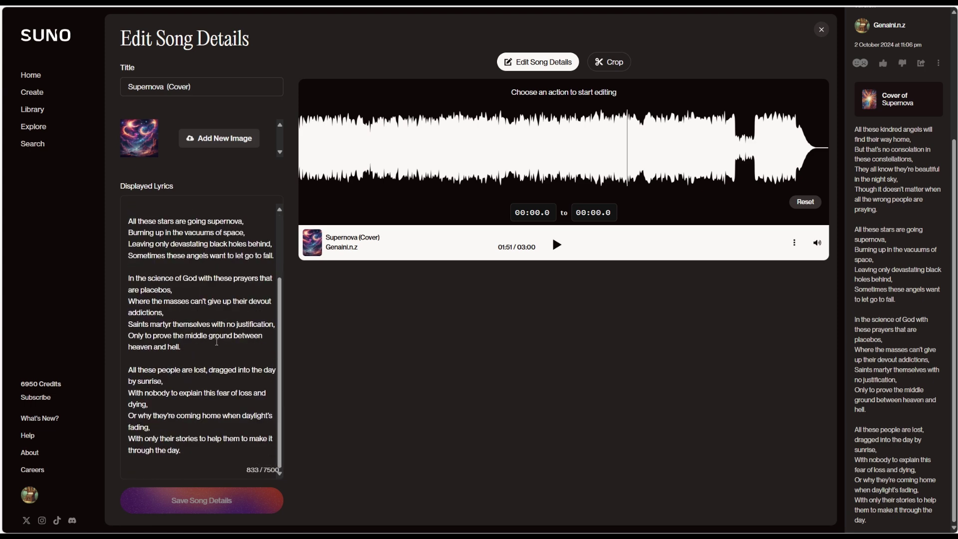
scroll(217, 342, up, 2)
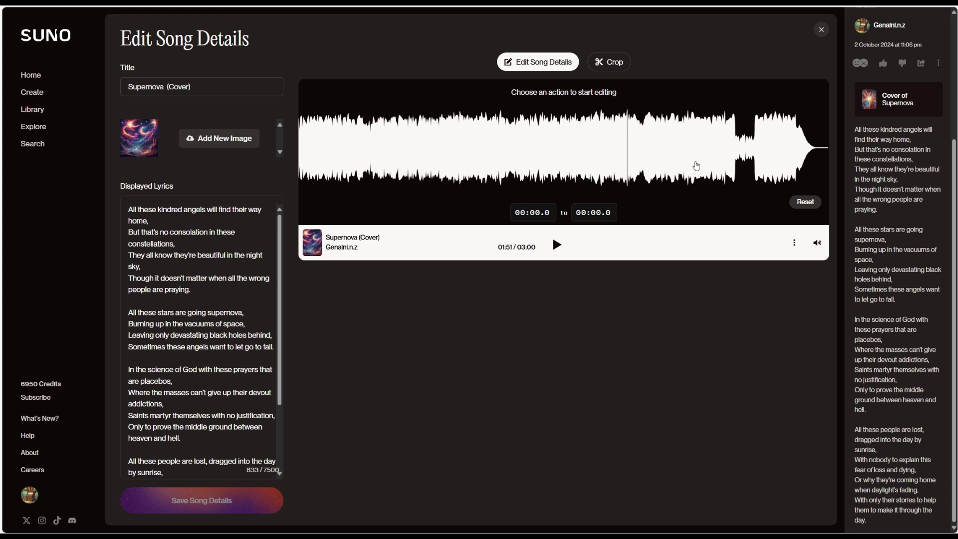
click(608, 60)
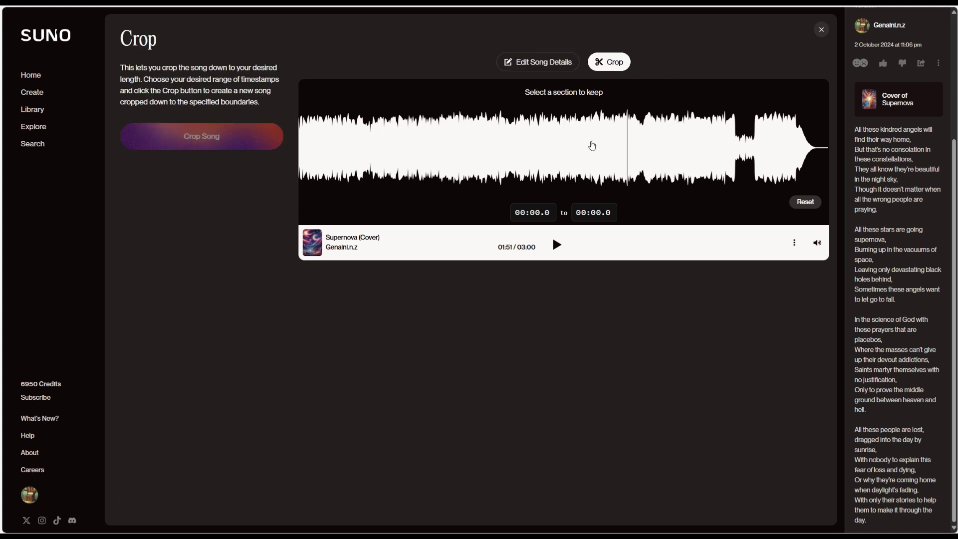
- Crop Supernova (Cover) to keep only 00:00.0 through 02:28.4
drag(735, 140, 194, 141)
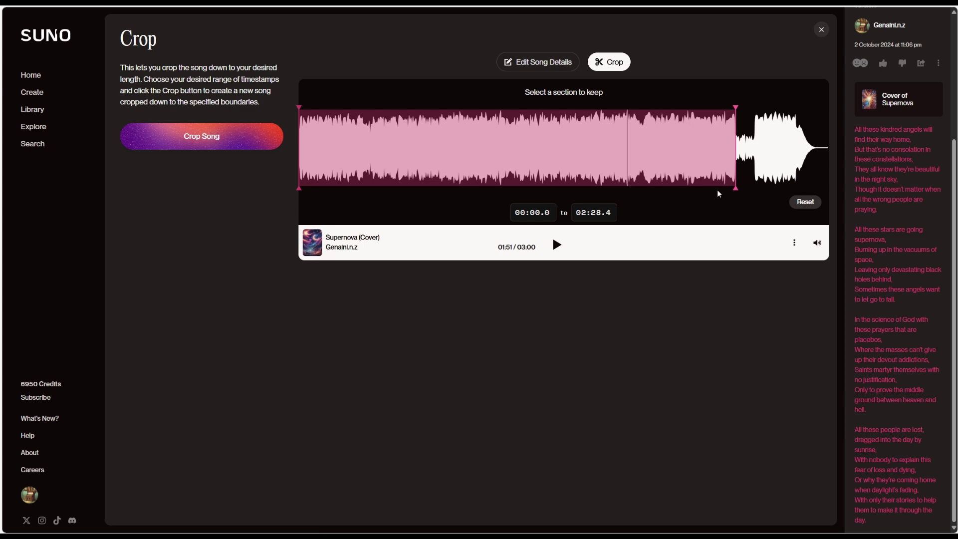
mouse_move(736, 190)
mouse_down()
mouse_move(473, 177)
mouse_move(738, 184)
mouse_up()
click(260, 144)
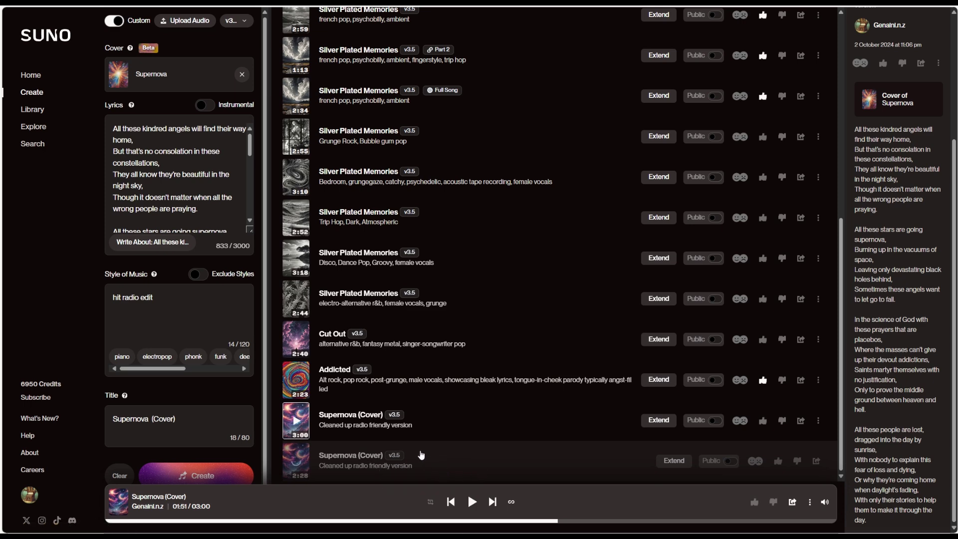
- Start an extension of the new 2:28 cropped Supernova (Cover) from 02:28
scroll(548, 456, up, 1)
scroll(677, 471, down, 1)
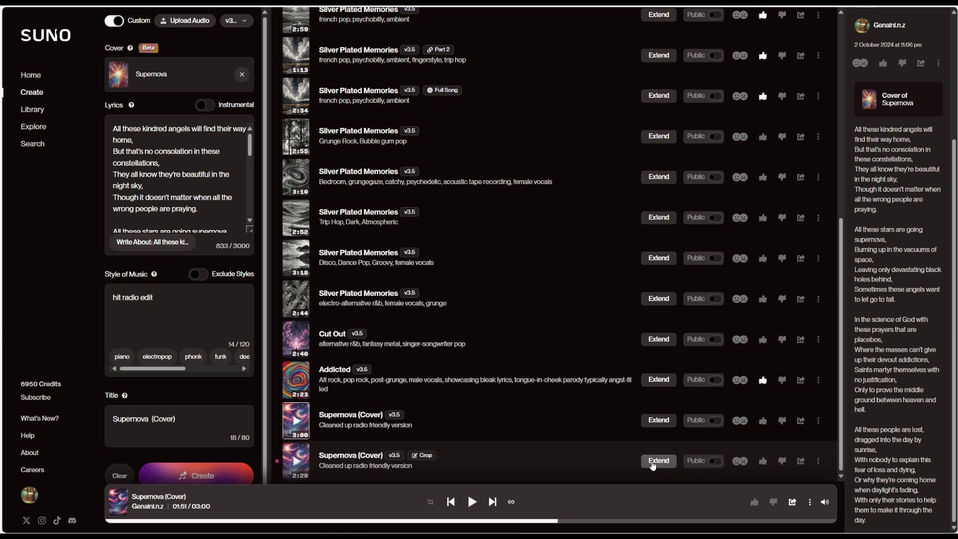
click(653, 464)
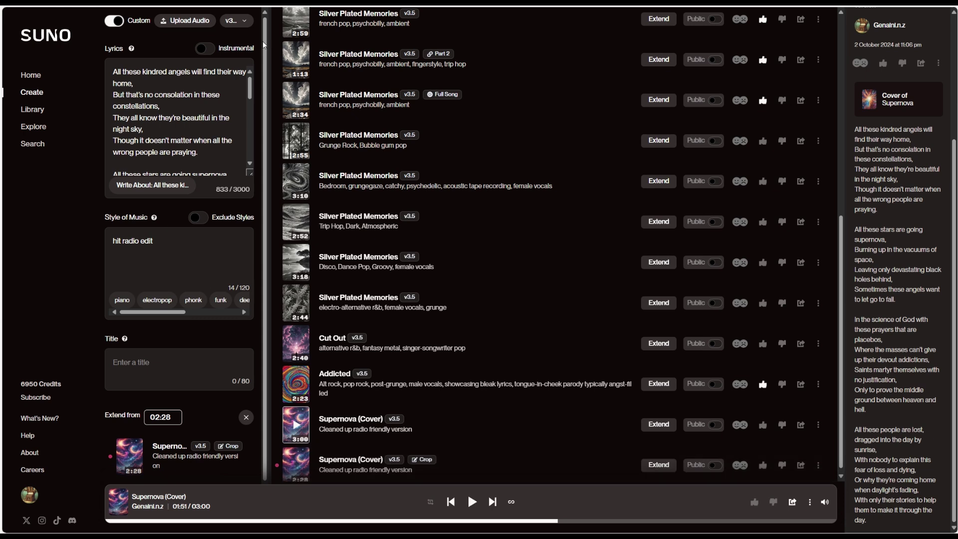
- Switch the extension's generation model to v2
click(242, 24)
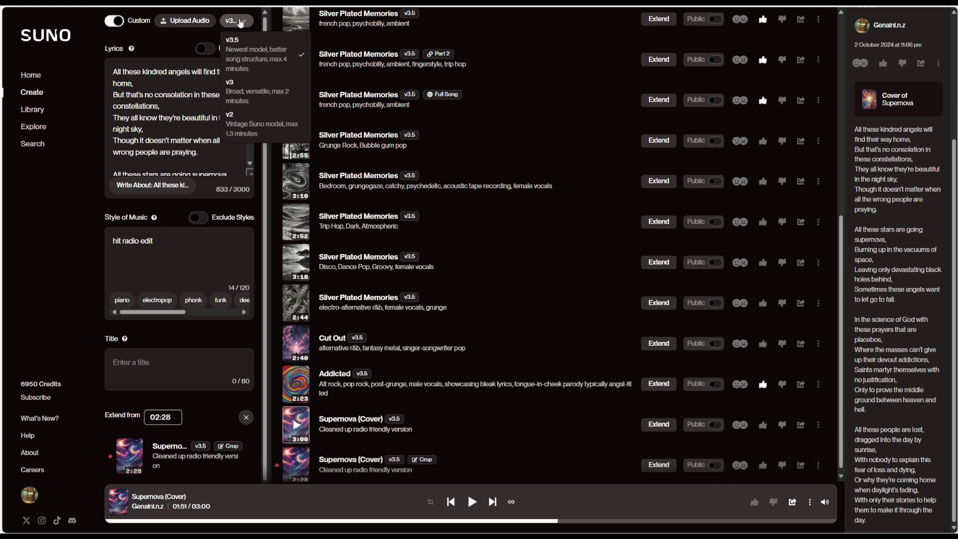
click(241, 132)
scroll(206, 157, down, 5)
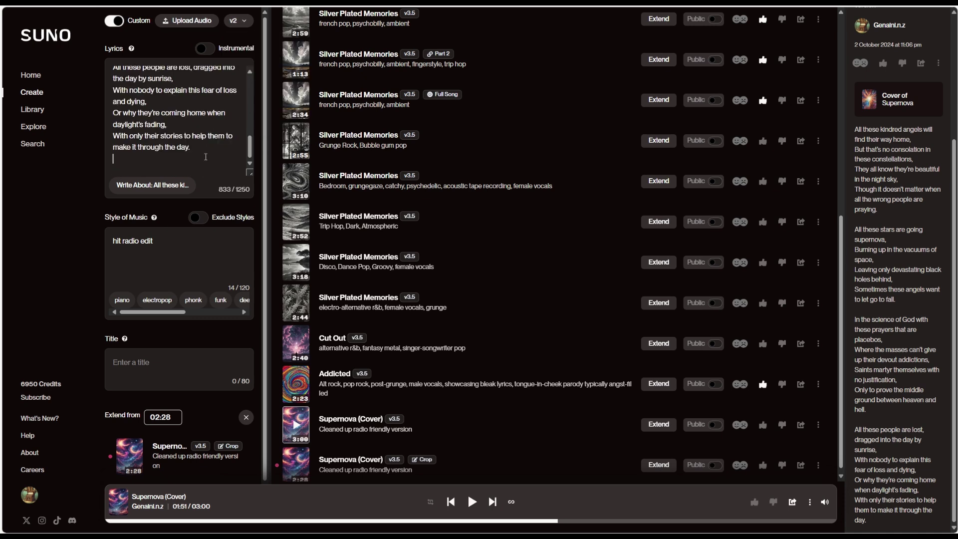
drag(205, 157, 225, 60)
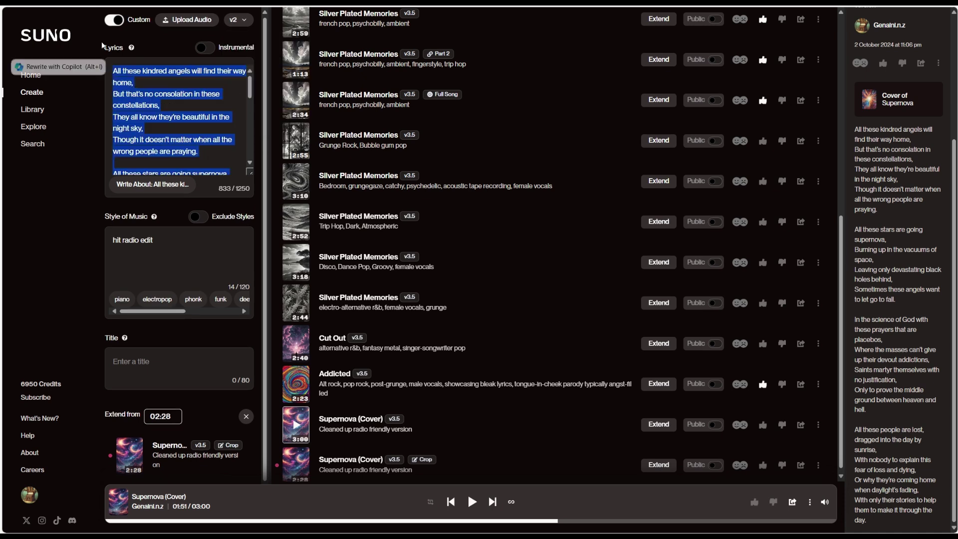
click(242, 21)
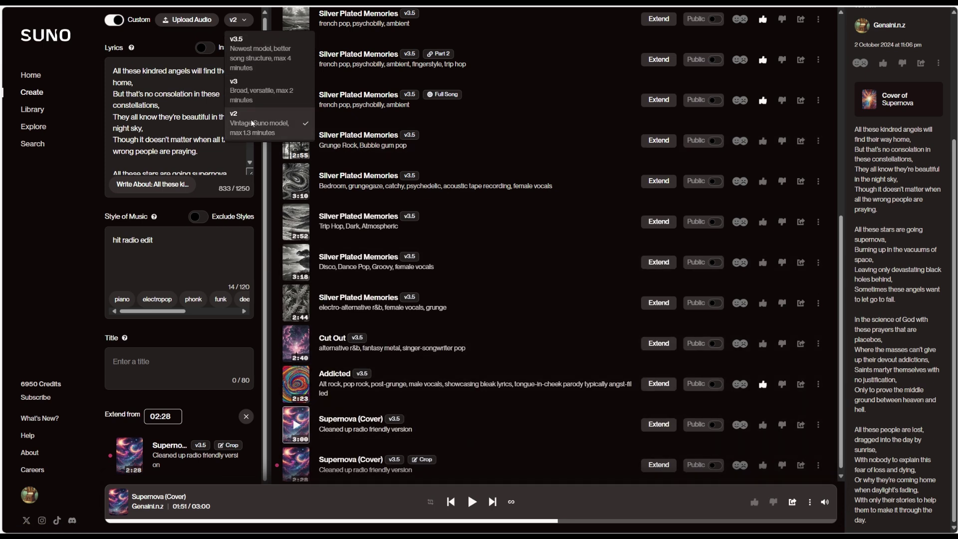
click(176, 126)
- Replace all the extension lyrics with just "[outro]"
click(177, 126)
key(Delete)
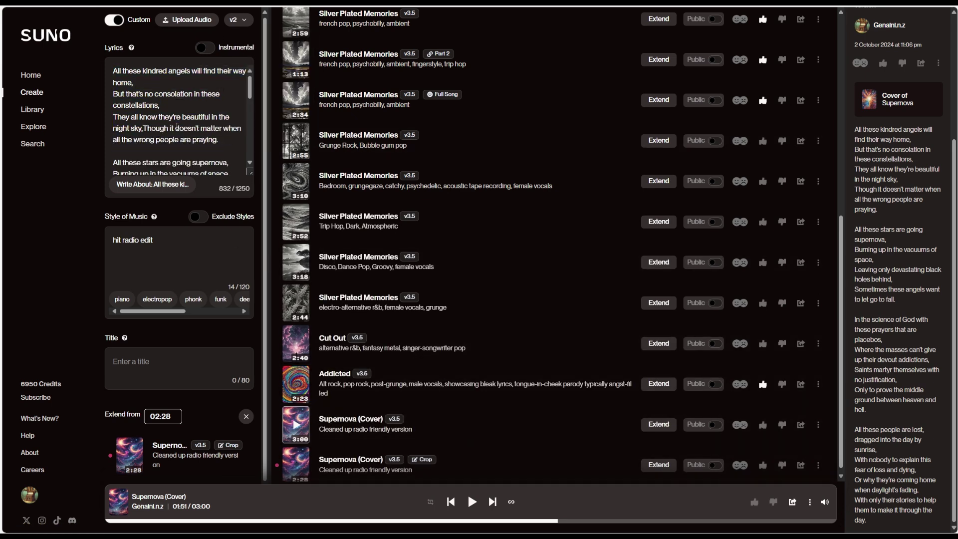
key(ctrl+a)
key(BackSpace)
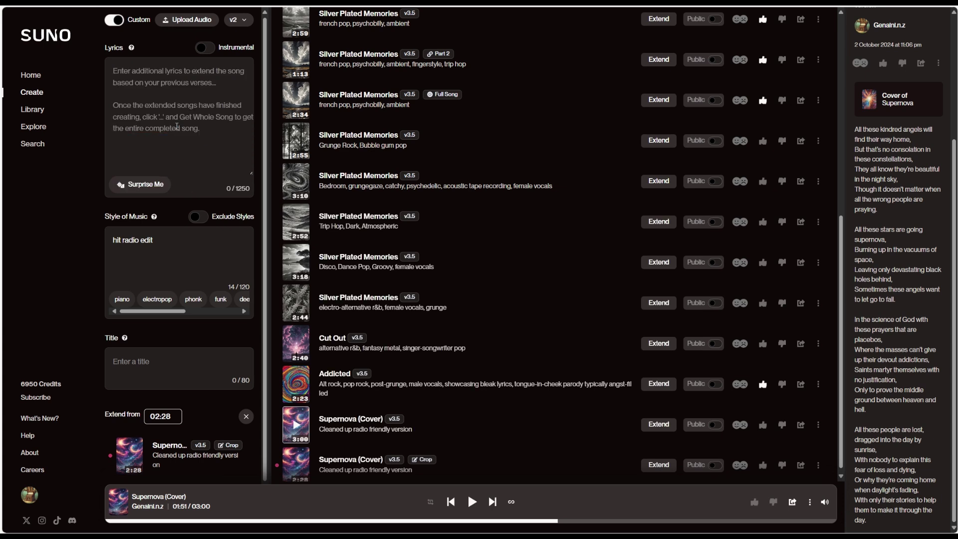
text([outr)
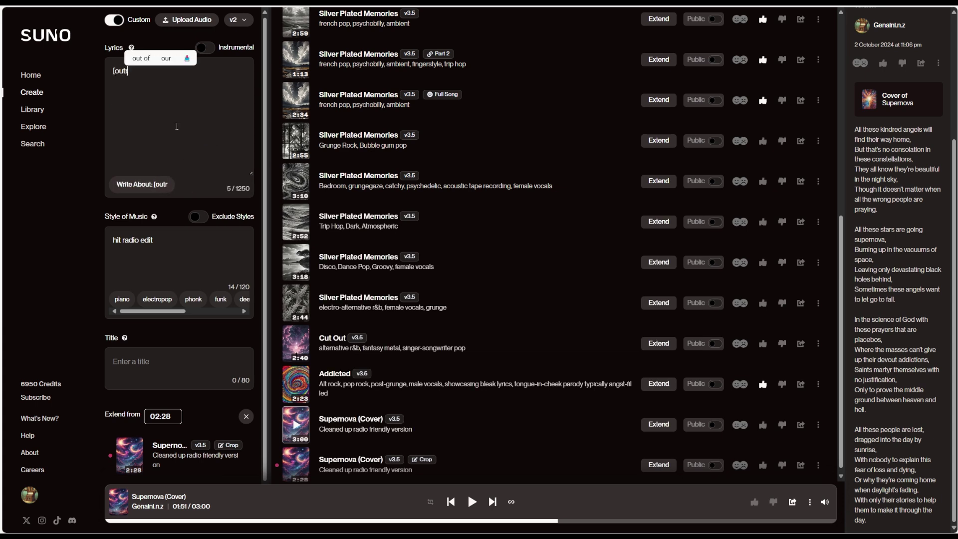
text(o])
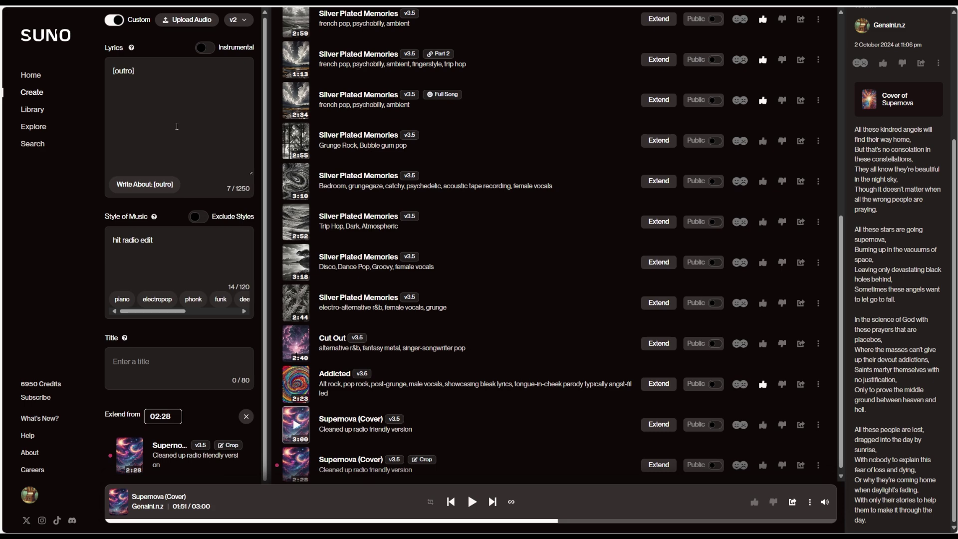
scroll(175, 348, down, 1)
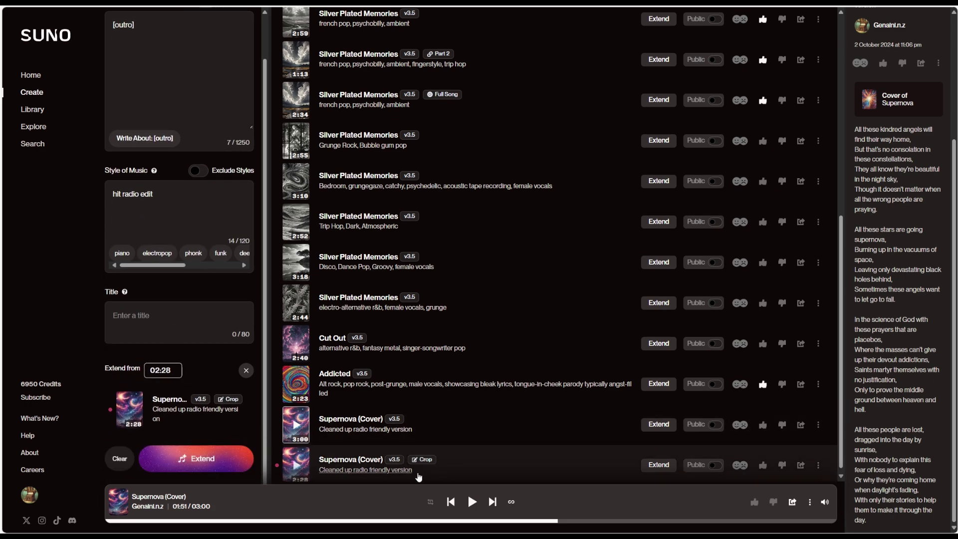
click(470, 476)
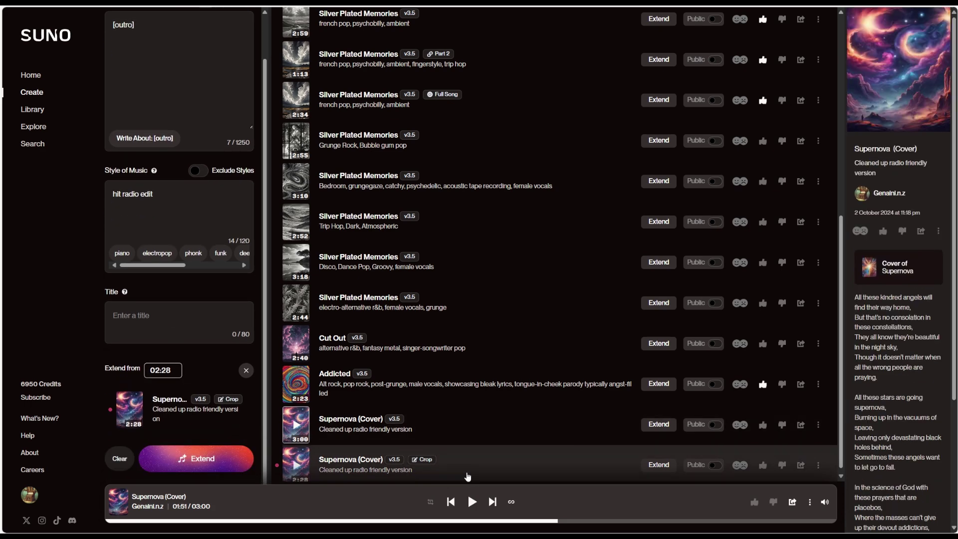
- Generate the v2 [outro] extension, producing two Untitled Part 2 clips
click(210, 464)
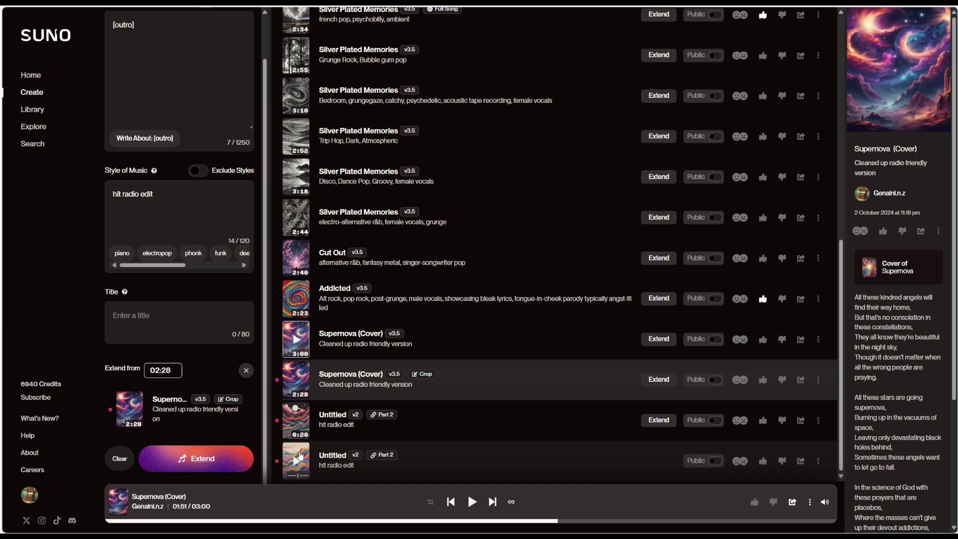
- Play both Untitled outro clips, pausing the 0:53 one at 00:02
click(296, 422)
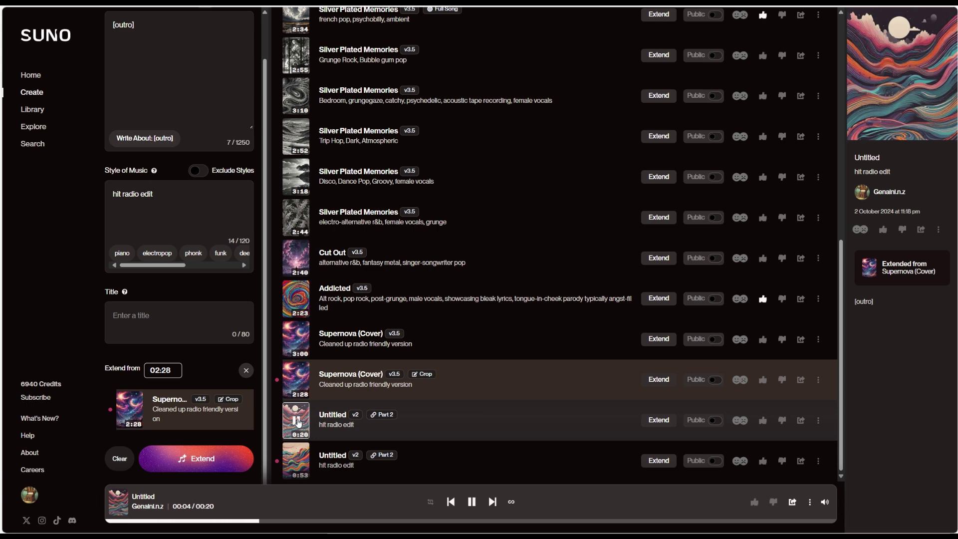
click(302, 463)
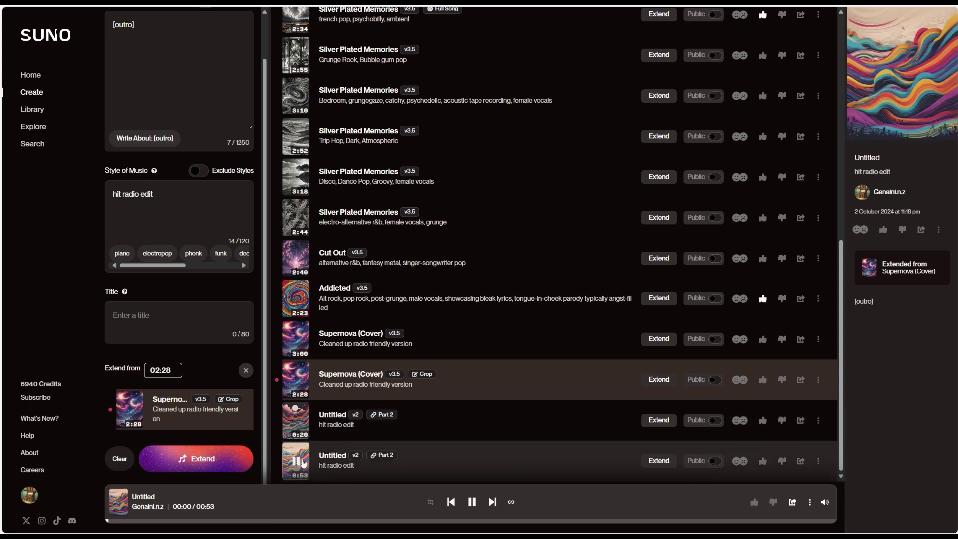
click(470, 502)
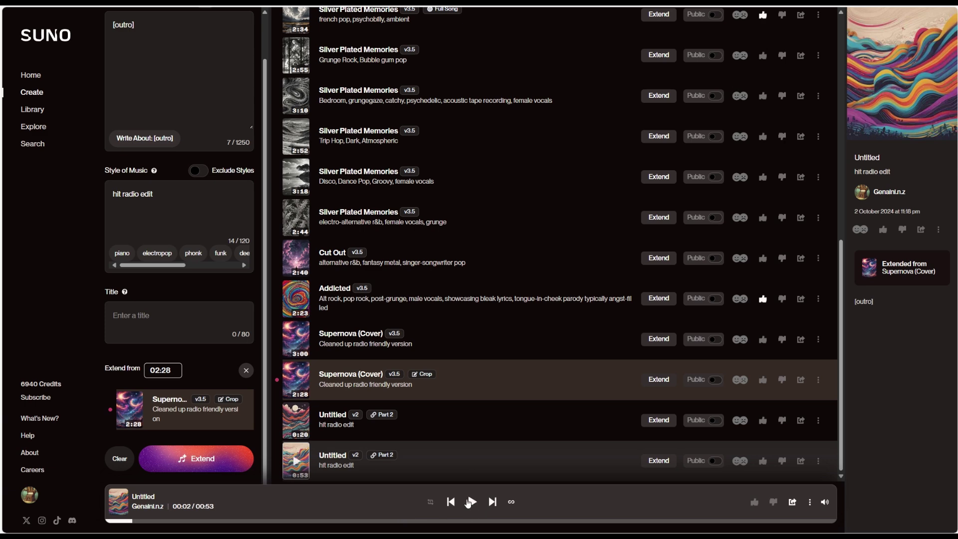